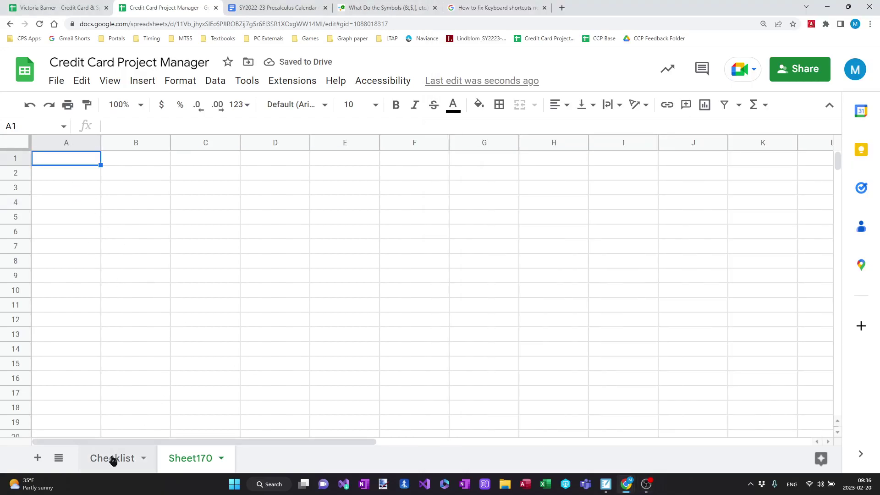
{"action": "type", "text": "!"}
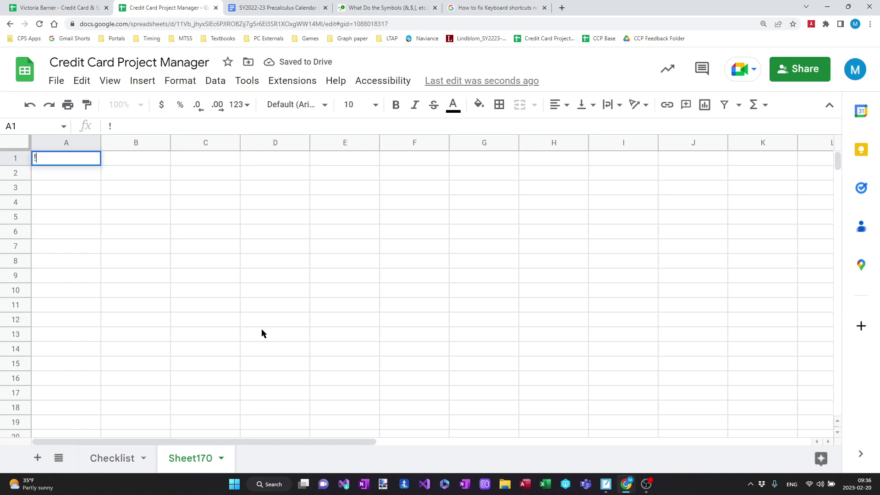
- Enter '!' in A1 and the label 'cell reference in another sheet' in B1
{"action": "key", "text": "Return"}
{"action": "key", "text": "Up"}
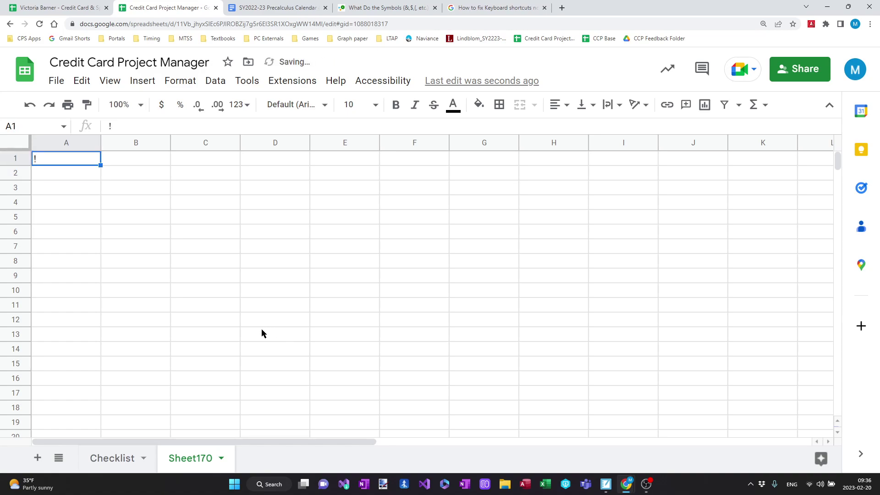
{"action": "type", "text": "!"}
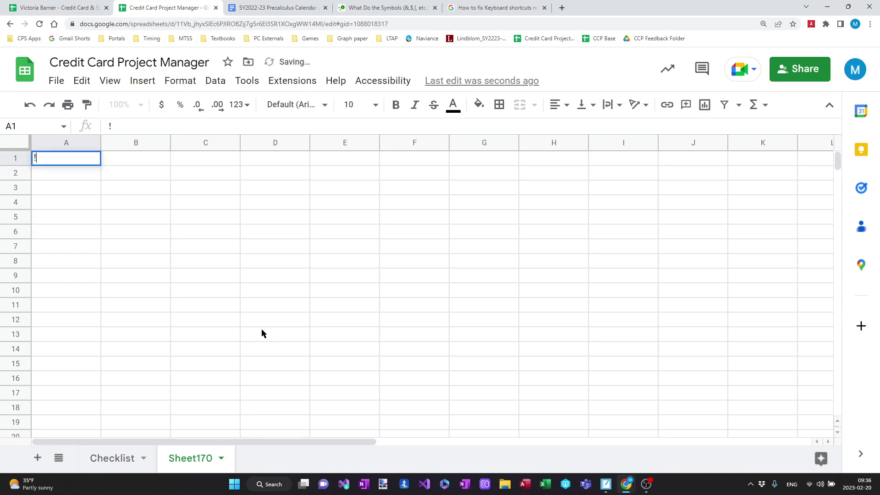
{"action": "key", "text": "Tab"}
{"action": "type", "text": "cell r"}
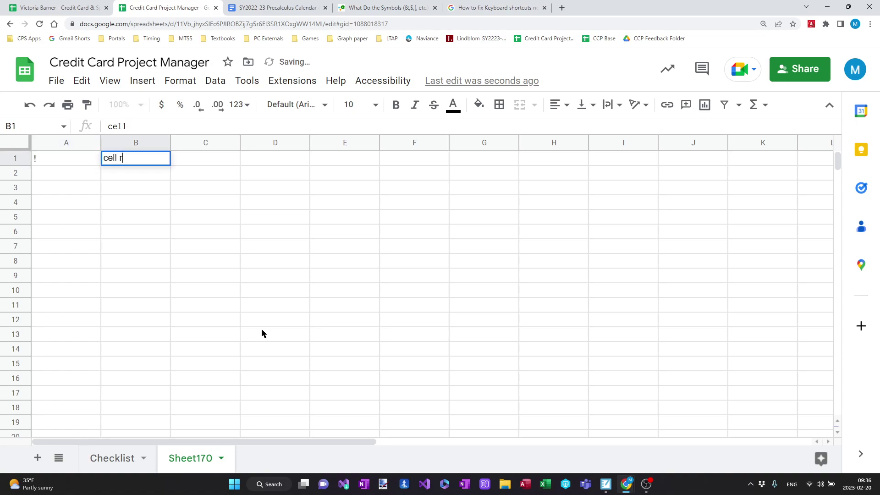
{"action": "type", "text": "eference in another she"}
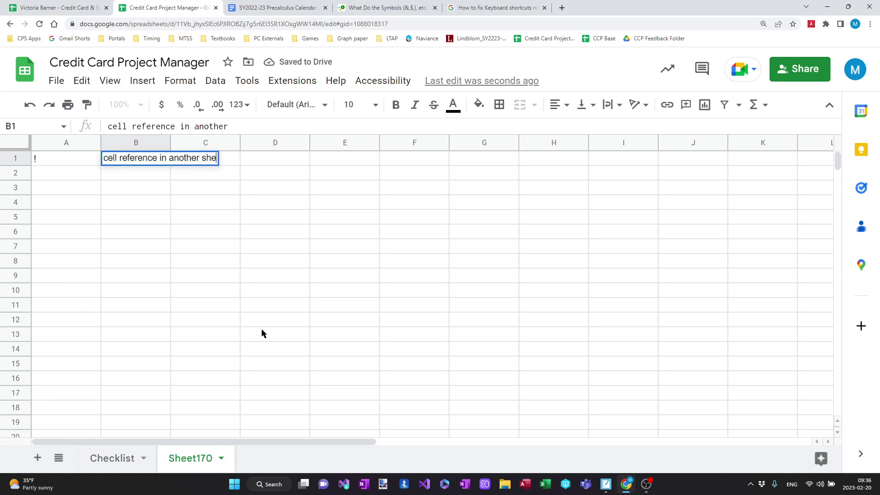
{"action": "type", "text": "et"}
{"action": "key", "text": "Return"}
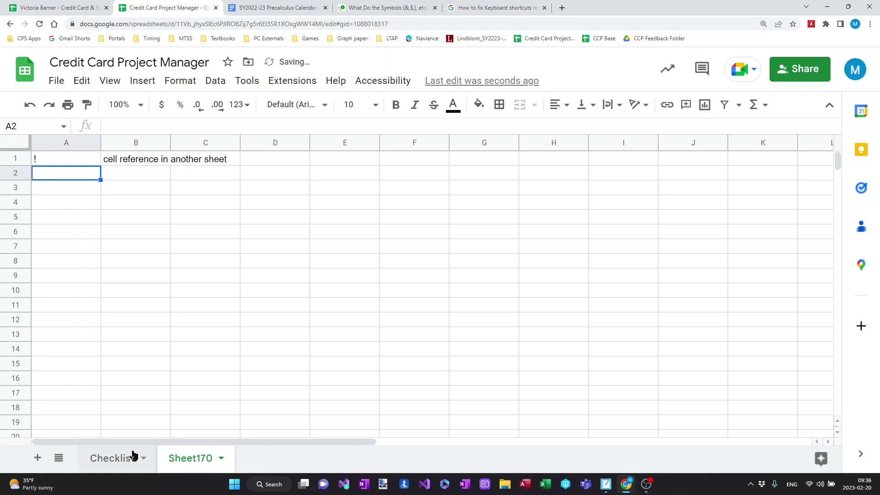
- Review the Checklist sheet and start the formula =Checklist! in Sheet170's A2
{"action": "left_click", "coordinate": [128, 458]}
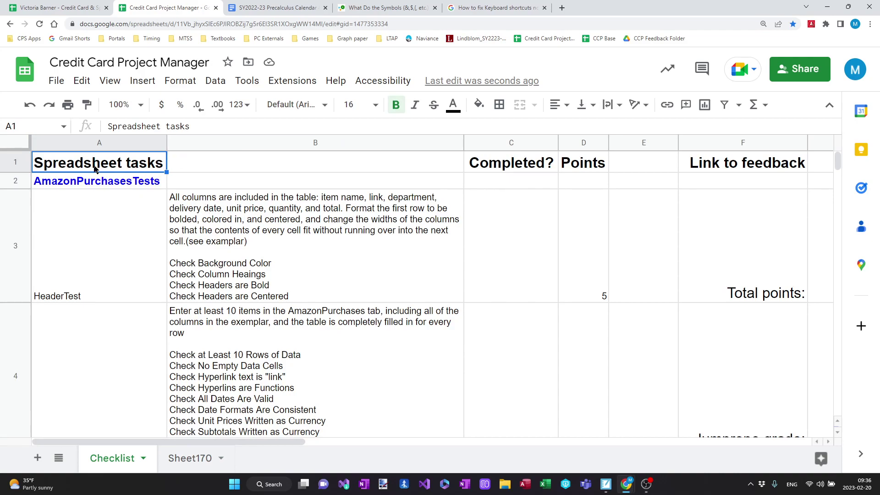
{"action": "left_click", "coordinate": [185, 472]}
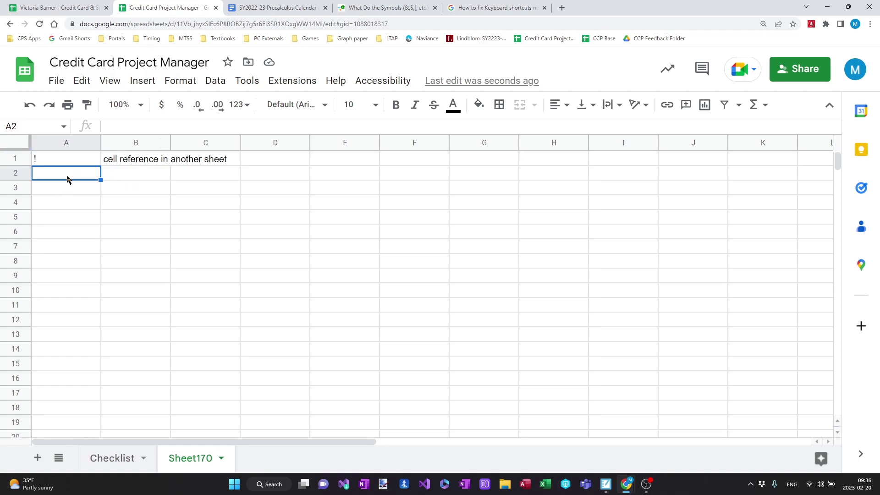
{"action": "type", "text": "="}
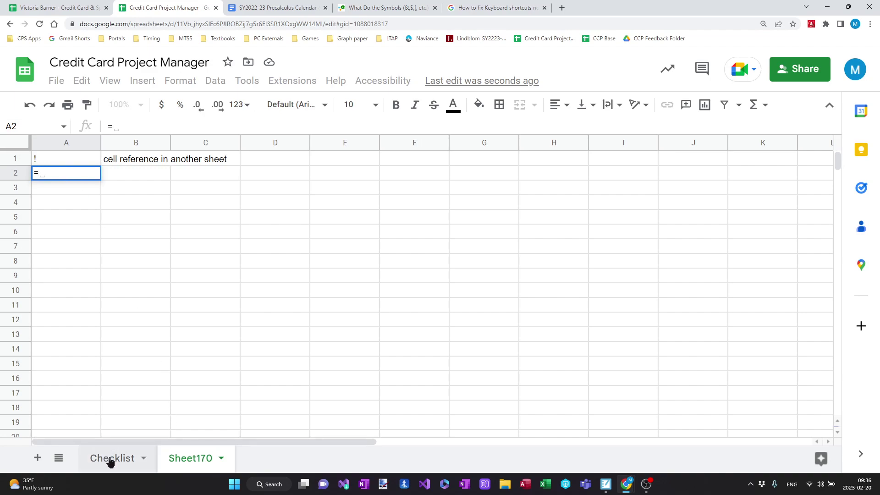
{"action": "type", "text": "Checklist!"}
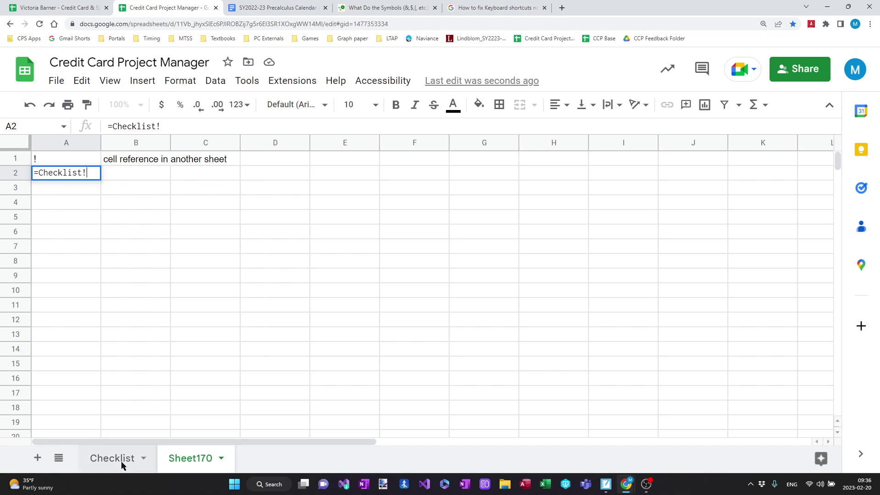
{"action": "left_click", "coordinate": [122, 462]}
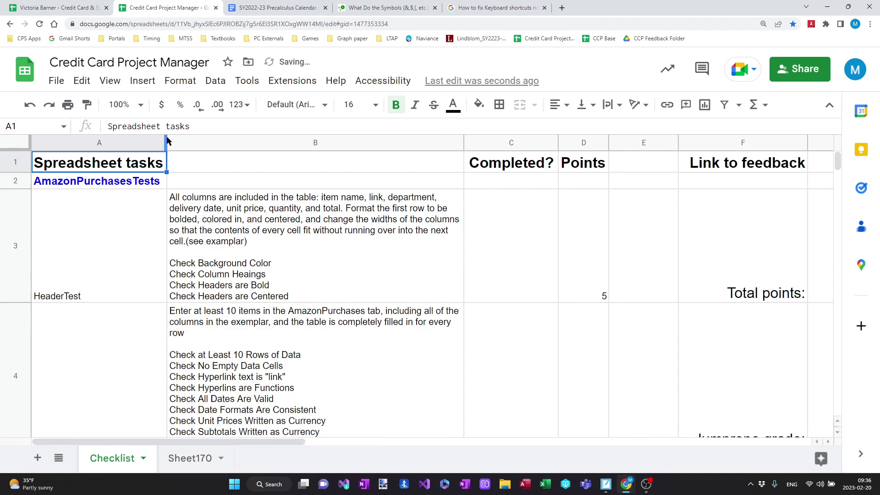
- Complete A2 as =Checklist!A1, then change it to =Checklist!A2 to show AmazonPurchasesTests
{"action": "left_click", "coordinate": [202, 461]}
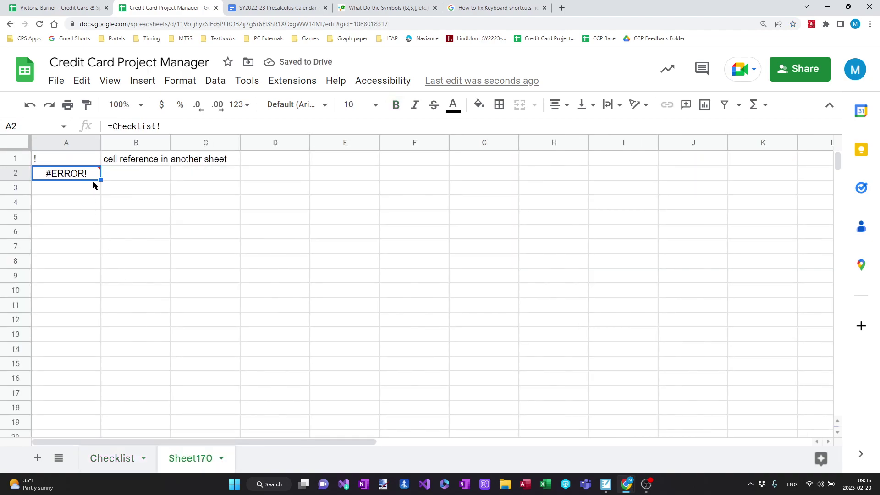
{"action": "left_click", "coordinate": [188, 127]}
{"action": "type", "text": "A1"}
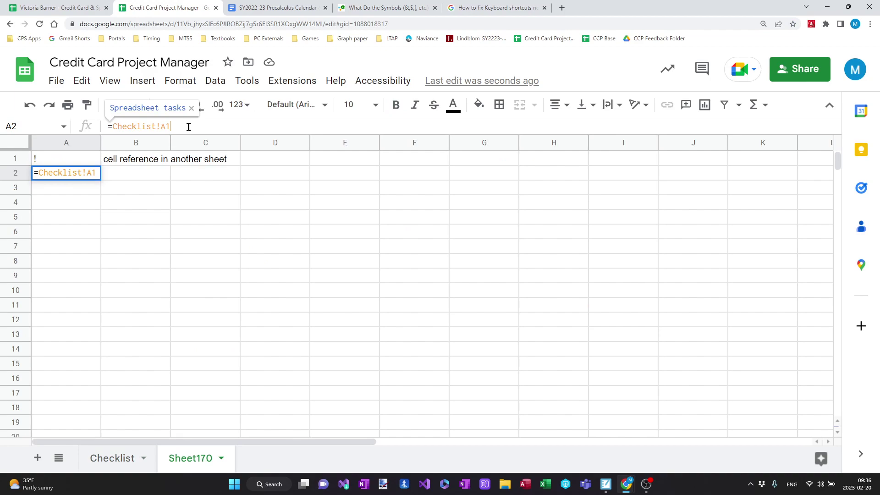
{"action": "key", "text": "Return"}
{"action": "mouse_move", "coordinate": [205, 143]}
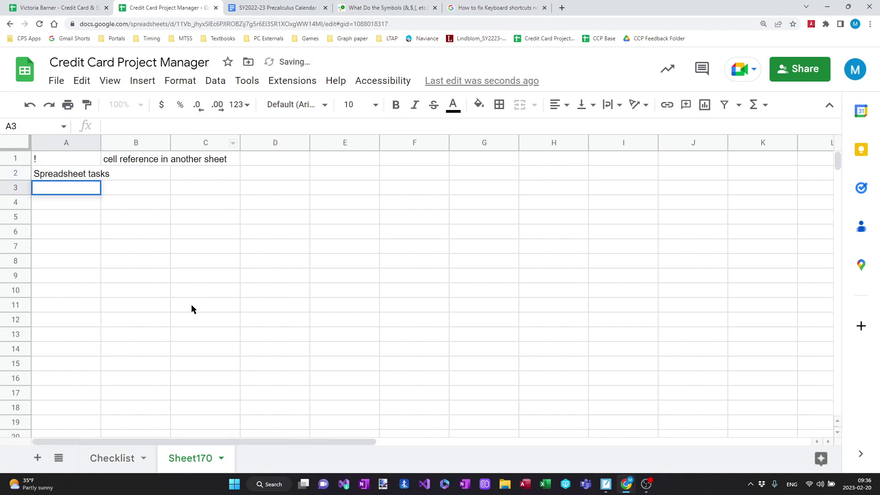
{"action": "left_click", "coordinate": [83, 172]}
{"action": "left_click", "coordinate": [191, 130]}
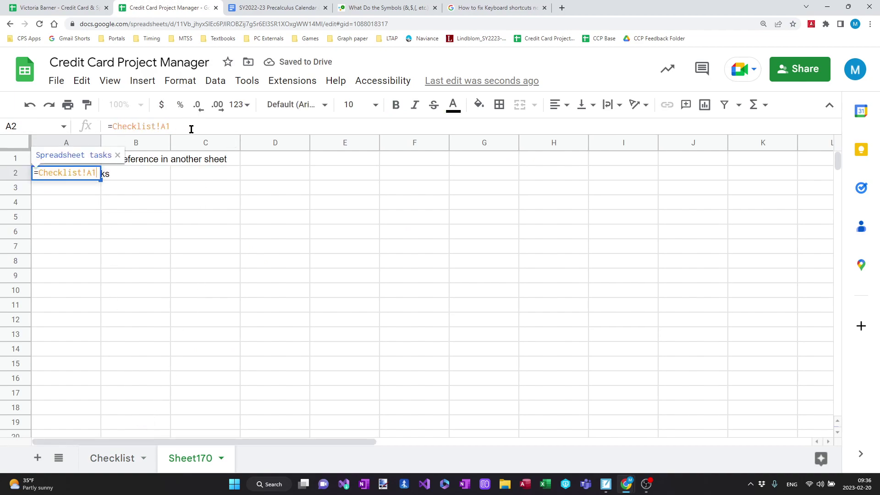
{"action": "key", "text": "BackSpace"}
{"action": "type", "text": "2"}
{"action": "key", "text": "Return"}
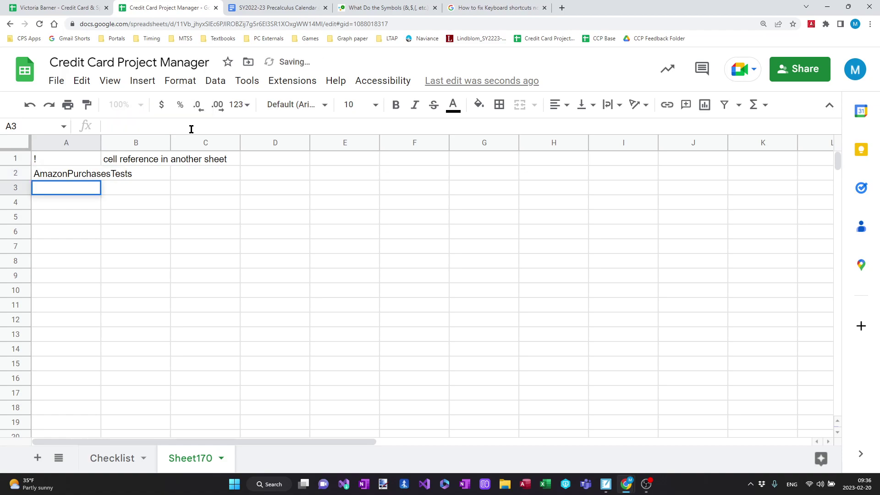
- Verify AmazonPurchasesTests on the Checklist sheet and reselect A2 on Sheet170
{"action": "left_click", "coordinate": [111, 459]}
{"action": "left_click", "coordinate": [52, 181]}
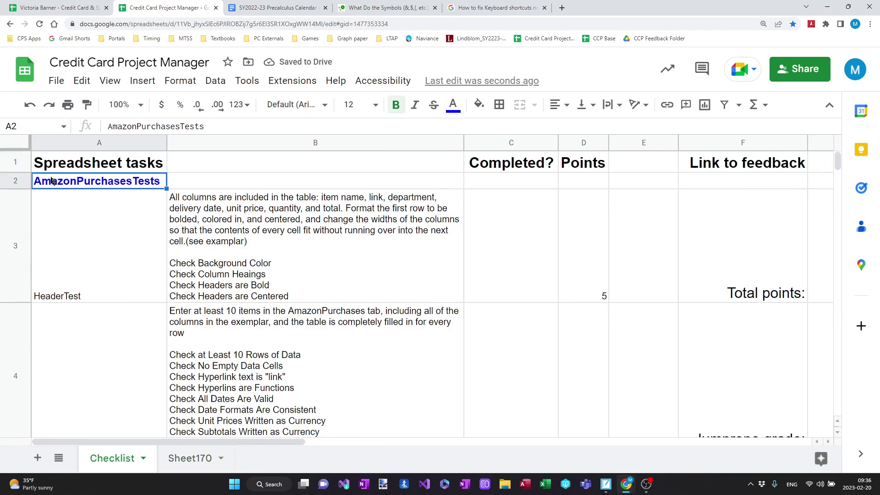
{"action": "left_click", "coordinate": [196, 462]}
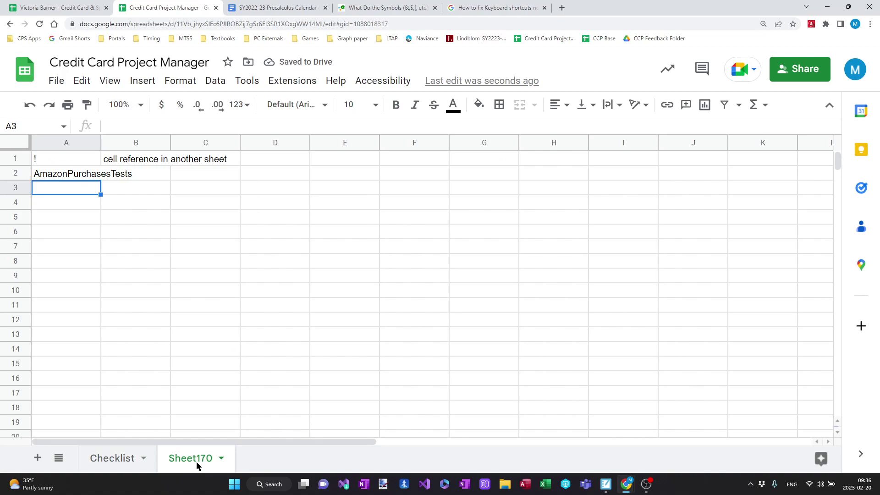
{"action": "left_click", "coordinate": [69, 180]}
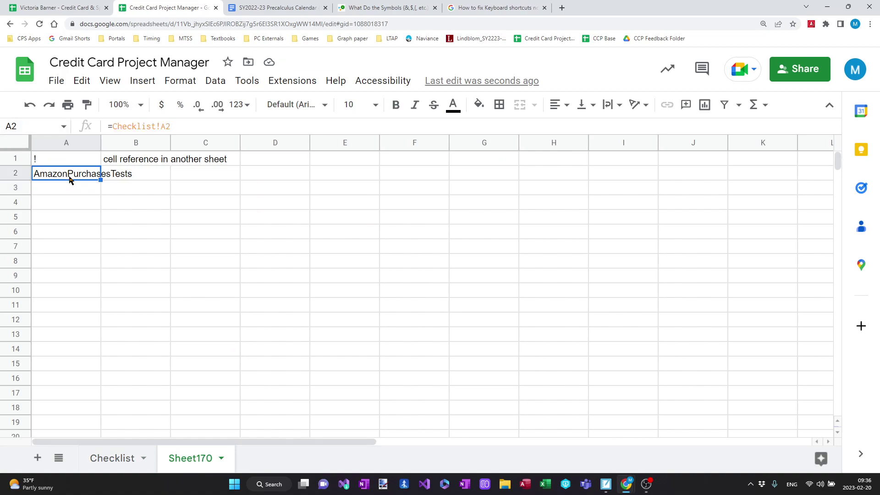
- Change A2 to =Checklist!A:G, producing a #VALUE! error, and reopen it for editing
{"action": "left_click", "coordinate": [184, 126]}
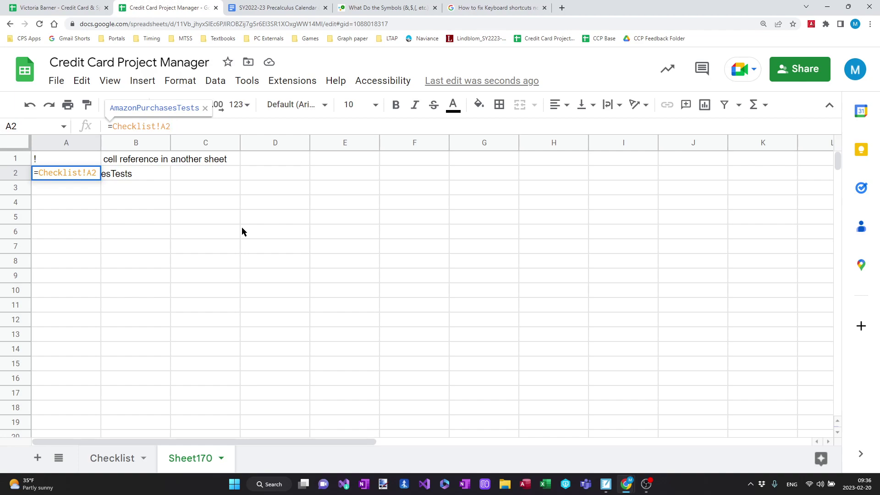
{"action": "key", "text": "BackSpace"}
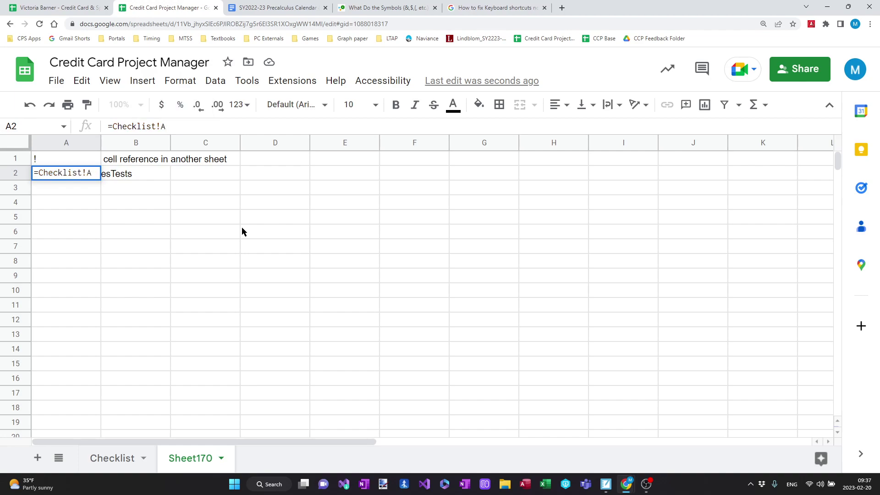
{"action": "type", "text": ":G"}
{"action": "key", "text": "Return"}
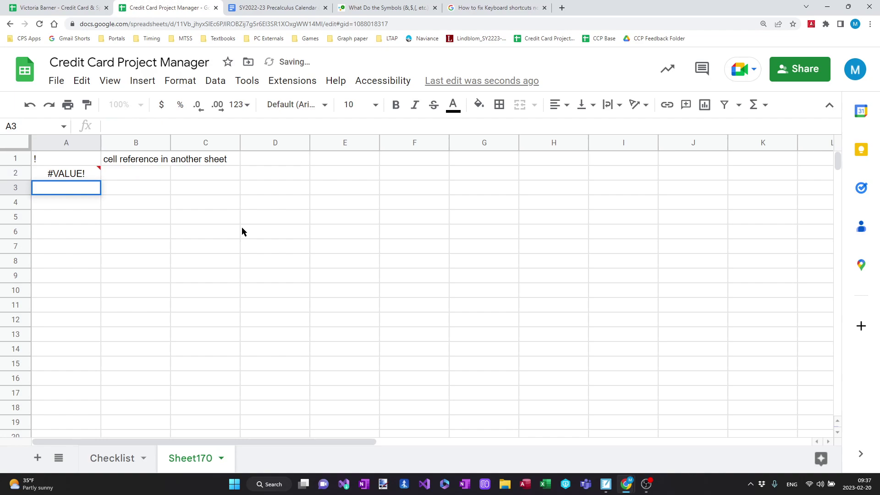
{"action": "mouse_move", "coordinate": [67, 174]}
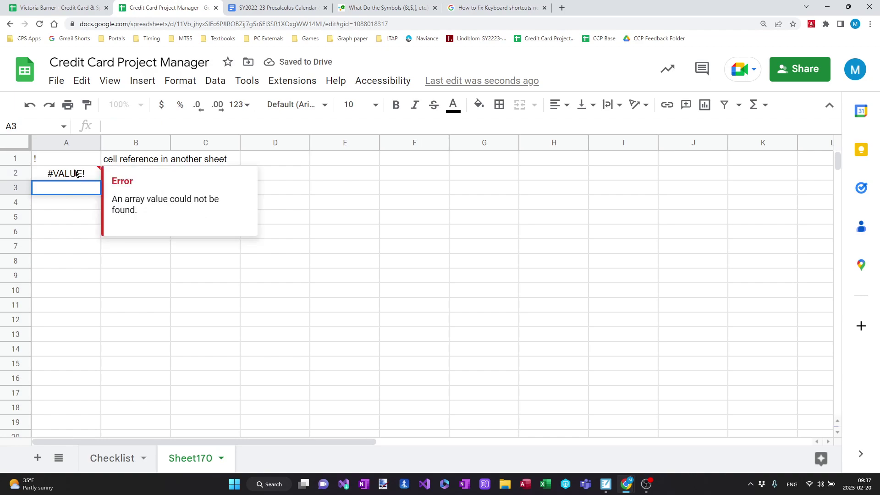
{"action": "double_click", "coordinate": [77, 174]}
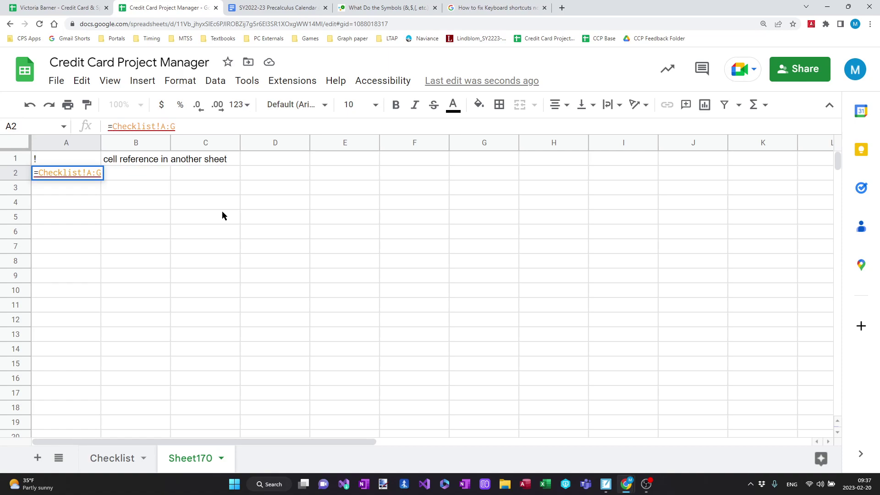
{"action": "type", "text": "ARRYAFORM"}
- Wrap A2 as =ARRAYFORMULA(Checklist!A:G) to spill the Checklist table, then inspect B4
{"action": "key", "text": "BackSpace"}
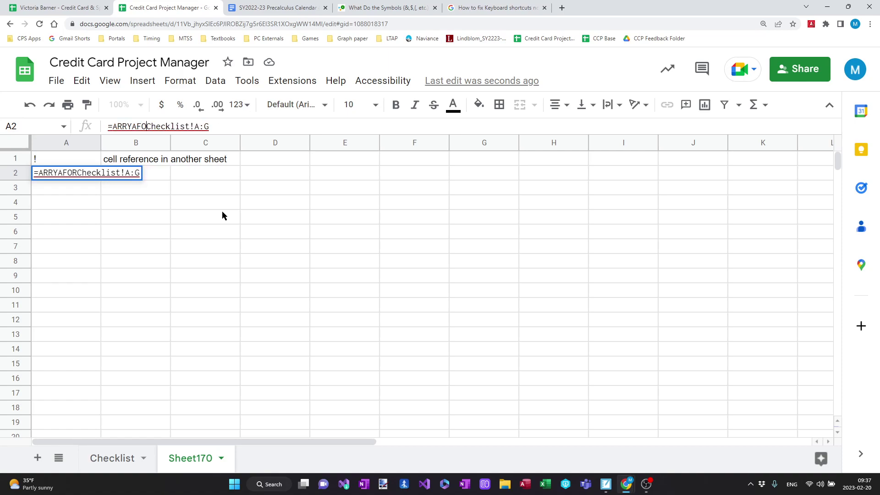
{"action": "key", "text": "BackSpace"}
{"action": "key", "text": "BackSpace"}
{"action": "key", "text": "BackSpace"}
{"action": "key", "text": "BackSpace"}
{"action": "key", "text": "BackSpace"}
{"action": "type", "text": "A"}
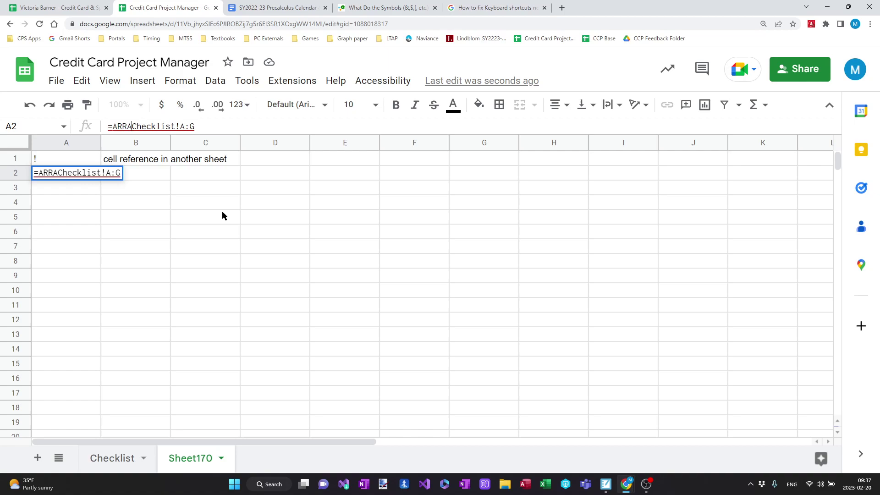
{"action": "type", "text": "YFORMULA("}
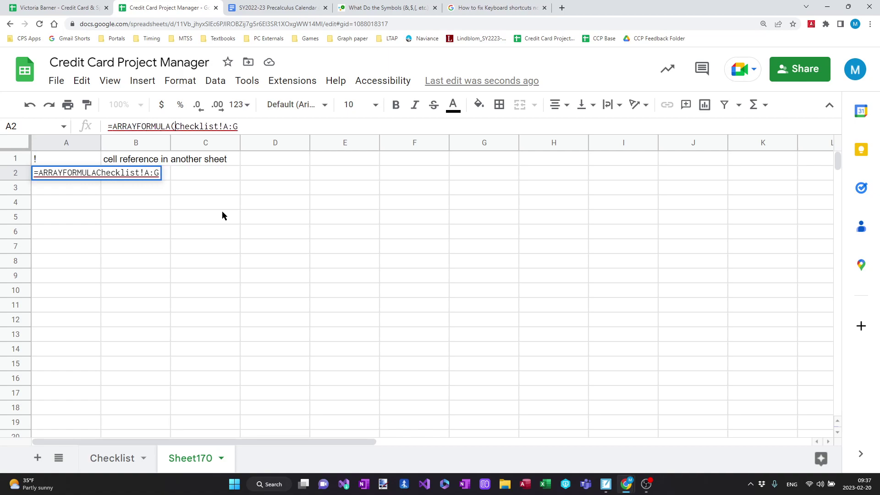
{"action": "key", "text": "End"}
{"action": "type", "text": ")"}
{"action": "key", "text": "Return"}
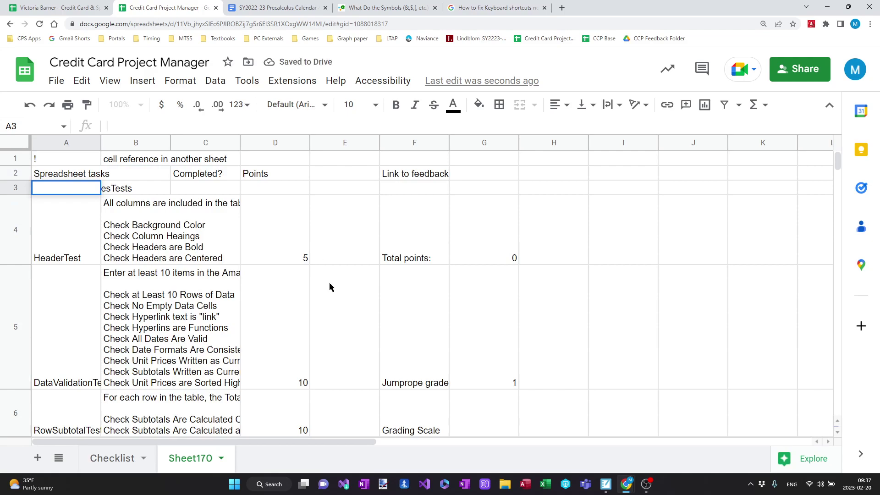
{"action": "double_click", "coordinate": [120, 222]}
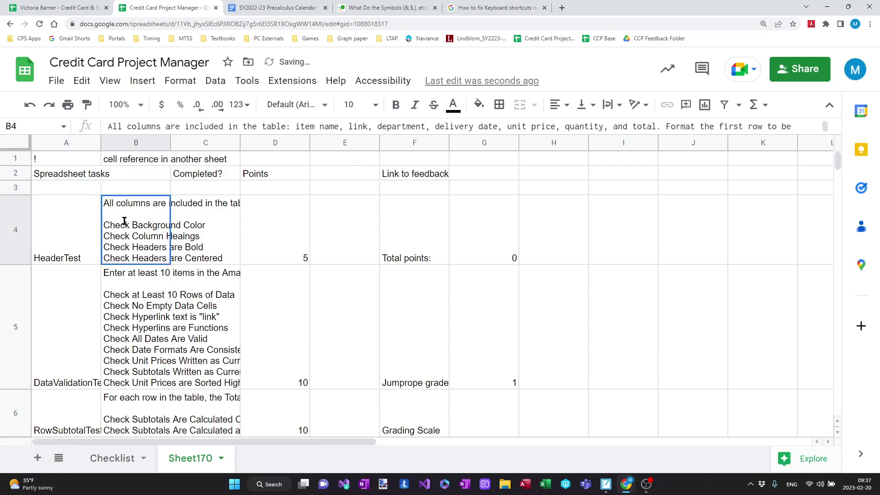
{"action": "left_click", "coordinate": [723, 350]}
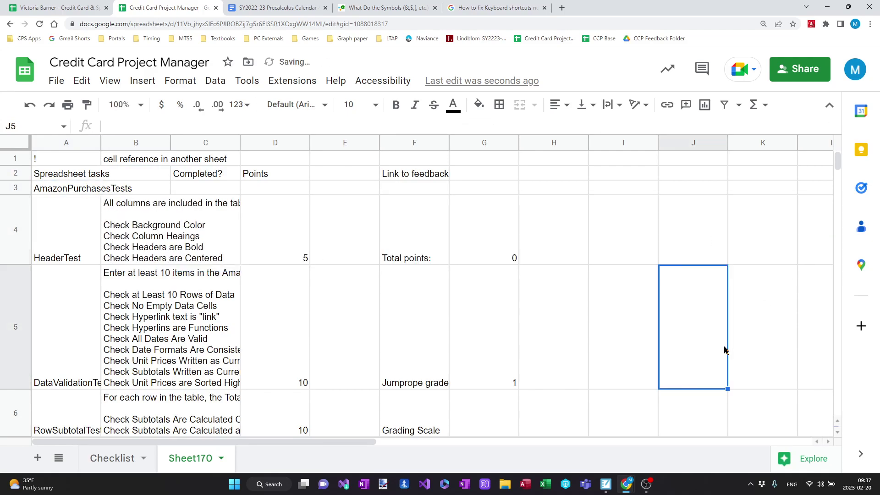
- Undo the edits until A2 is back to =Checklist!A1 showing 'Spreadsheet tasks'
{"action": "key", "text": "ctrl+z"}
{"action": "key", "text": "ctrl+z"}
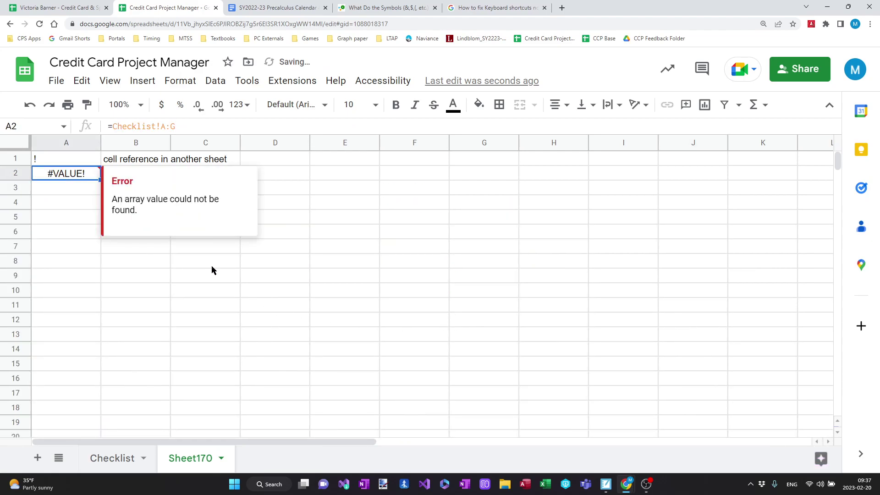
{"action": "key", "text": "Return"}
{"action": "key", "text": "BackSpace"}
{"action": "key", "text": "BackSpace"}
{"action": "type", "text": "1"}
{"action": "key", "text": "Return"}
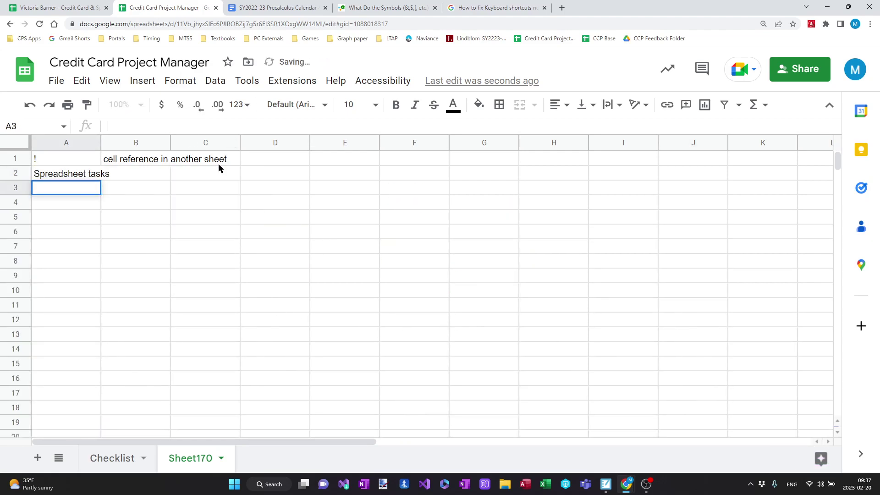